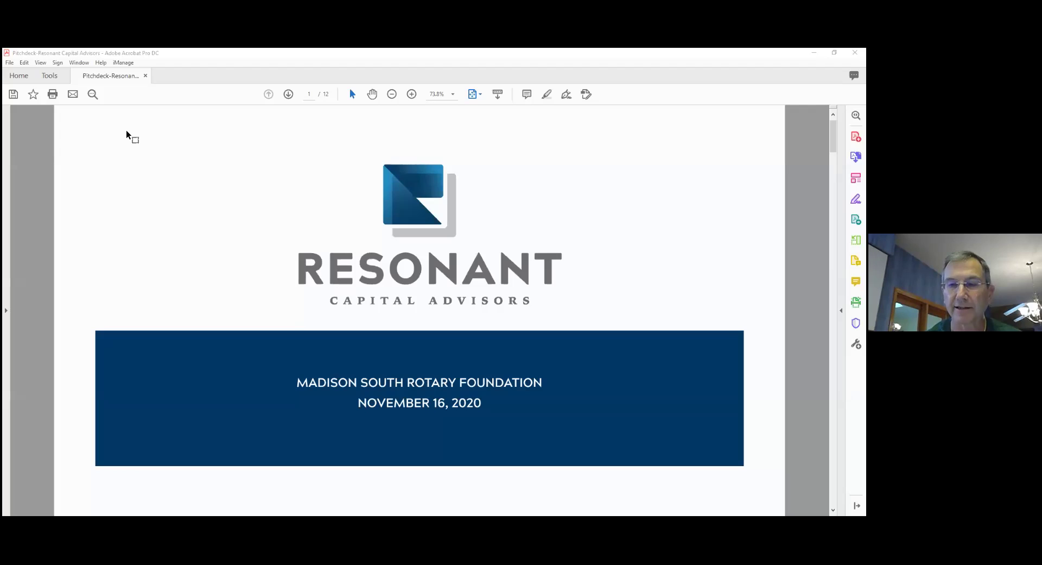
Focus the pitch deck window and keep the page view at Fit One Full Page
click(240, 63)
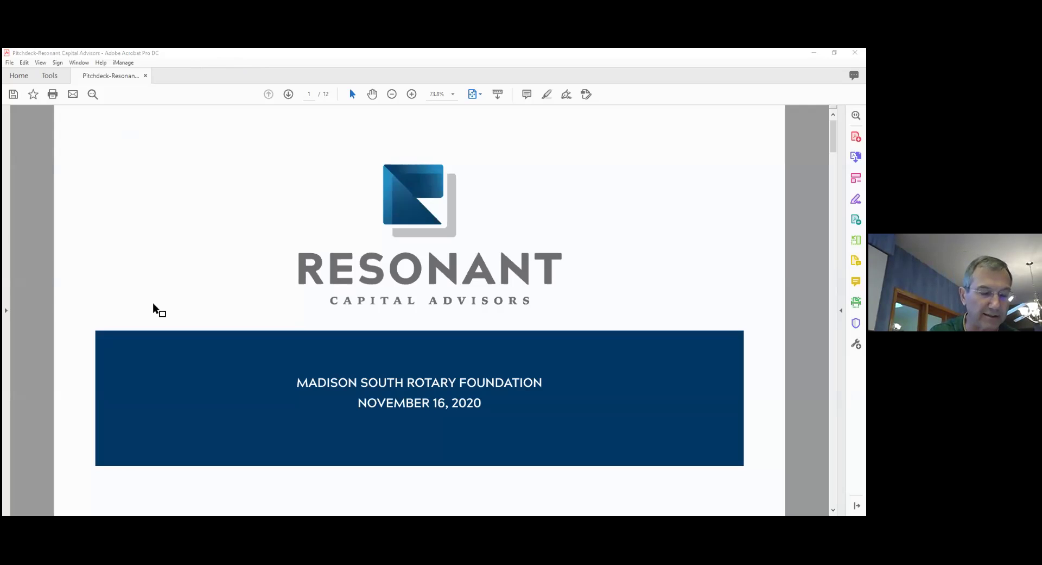
click(159, 249)
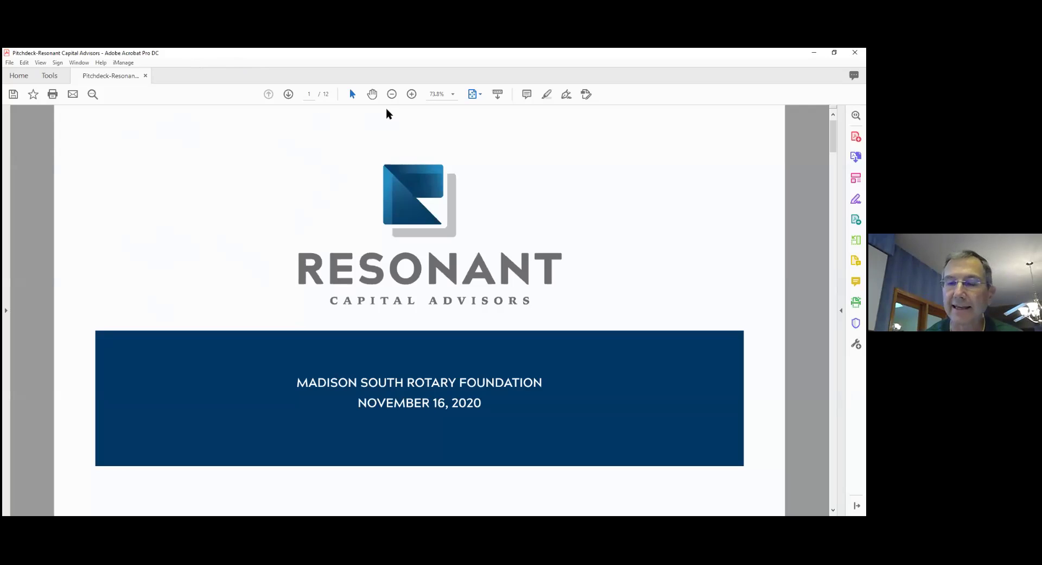
click(477, 95)
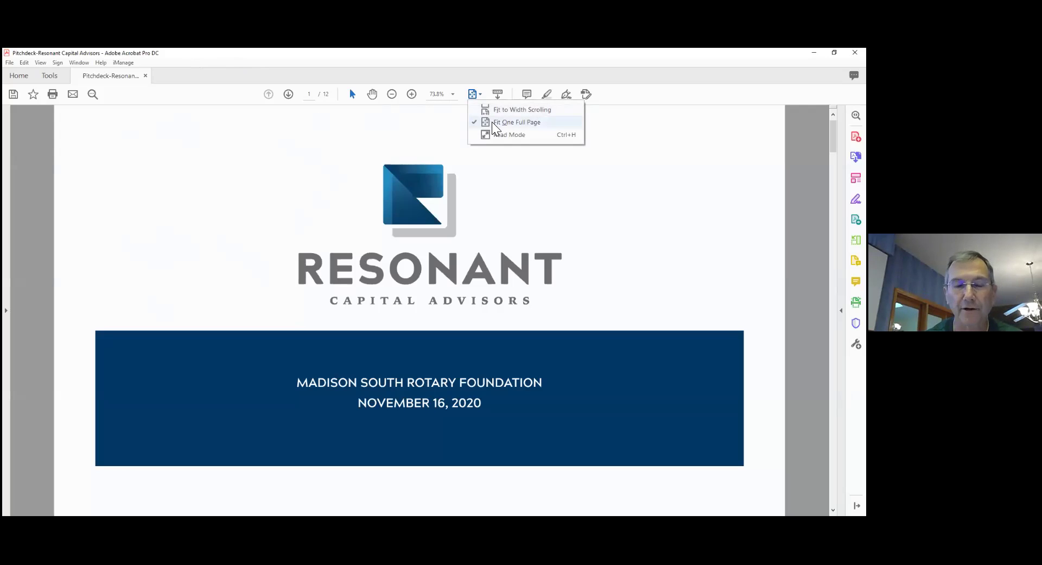
click(494, 122)
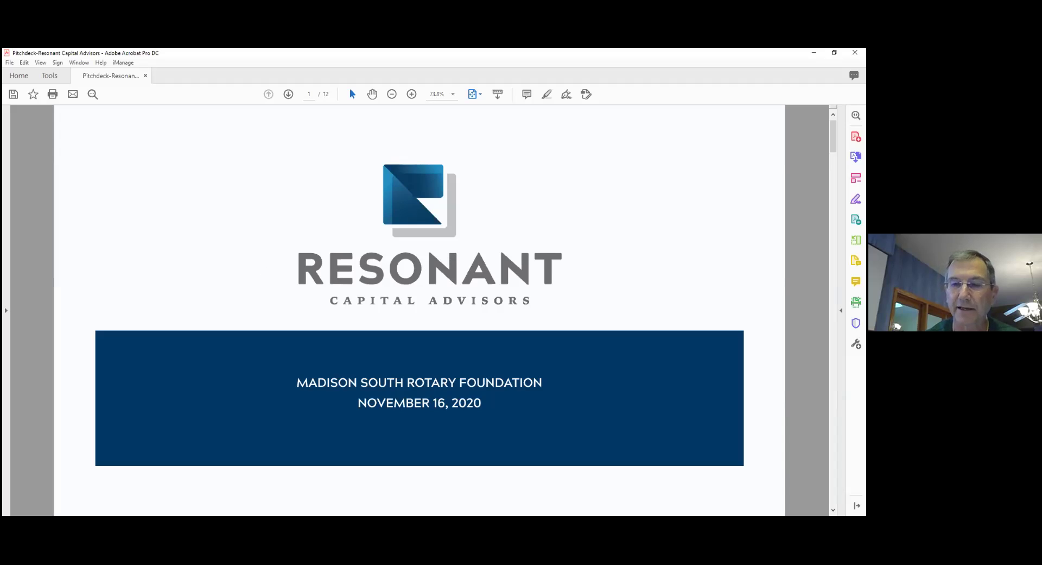
scroll(206, 338, down, 1)
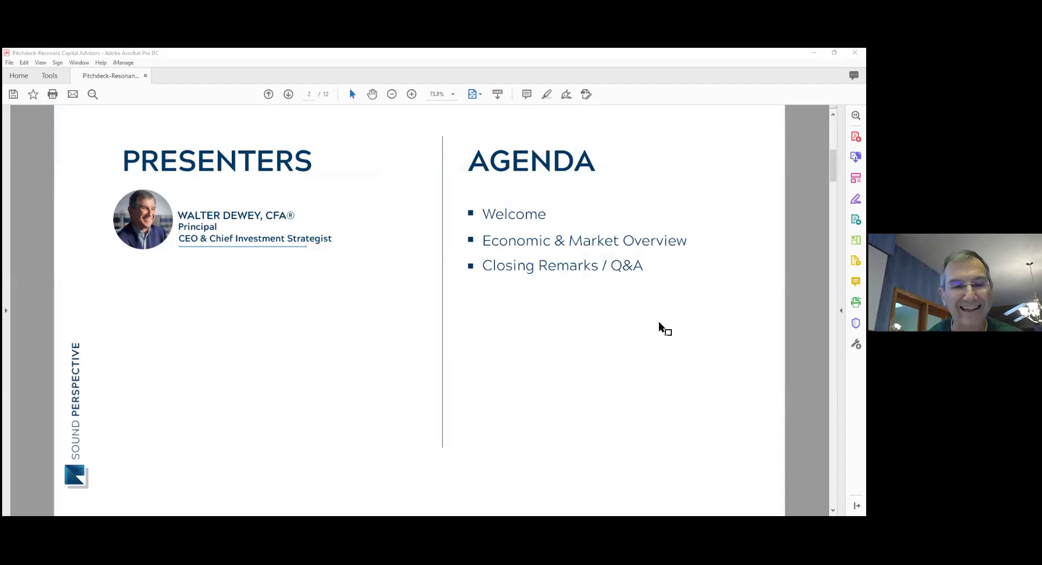
scroll(660, 326, down, 1)
scroll(659, 327, up, 1)
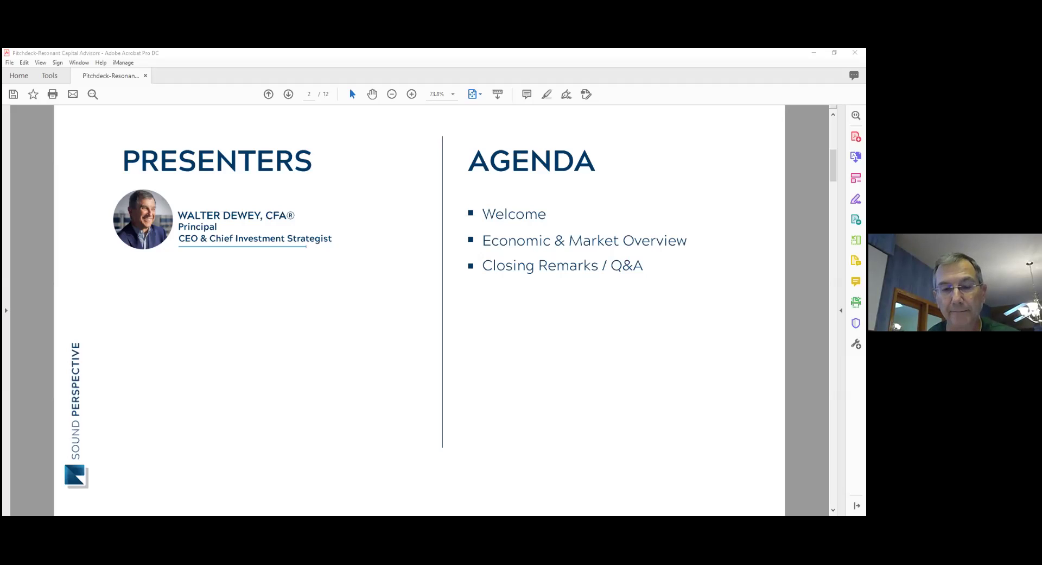
click(161, 285)
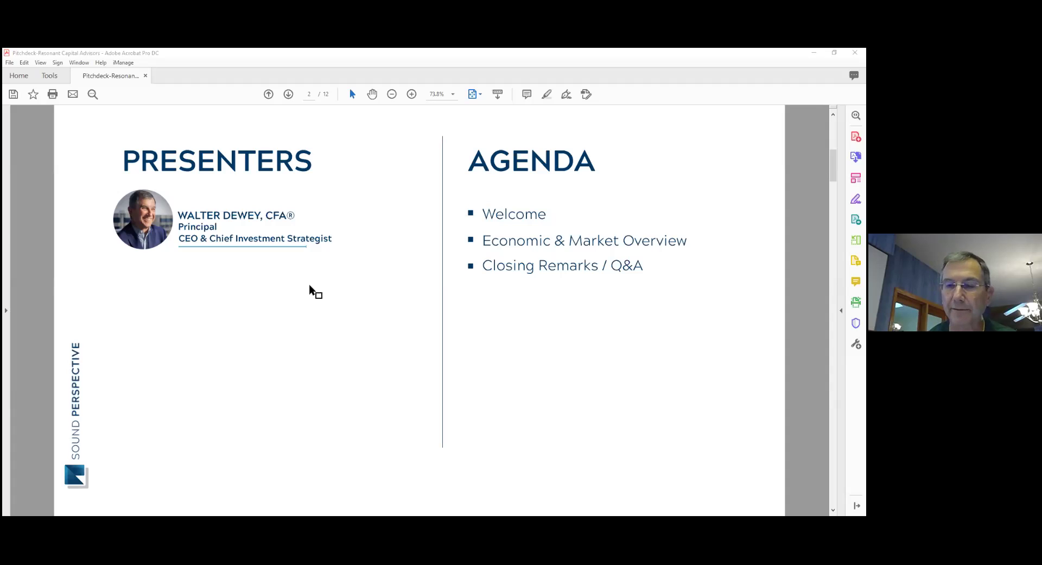
Advance the deck to page 3, 'The Economy & Stock Market'
click(289, 95)
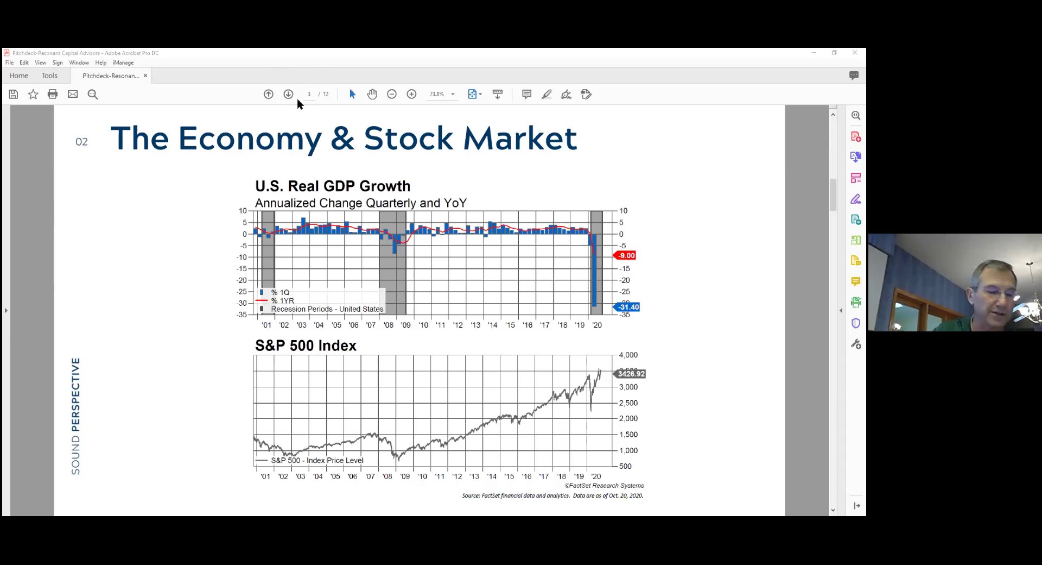
scroll(295, 144, down, 1)
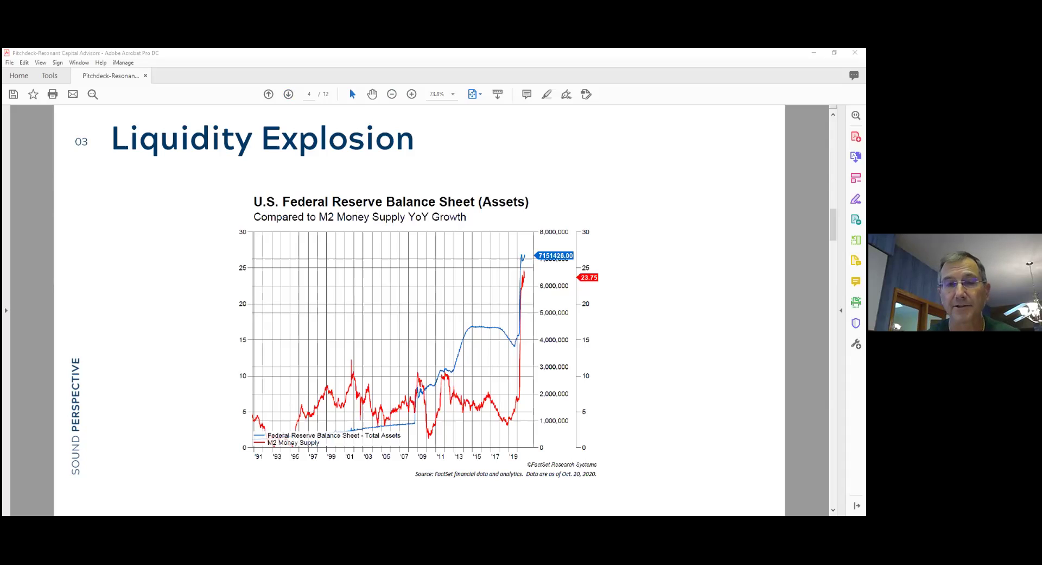
Advance the deck to page 5, 'Interest Rate Collapse'
click(289, 95)
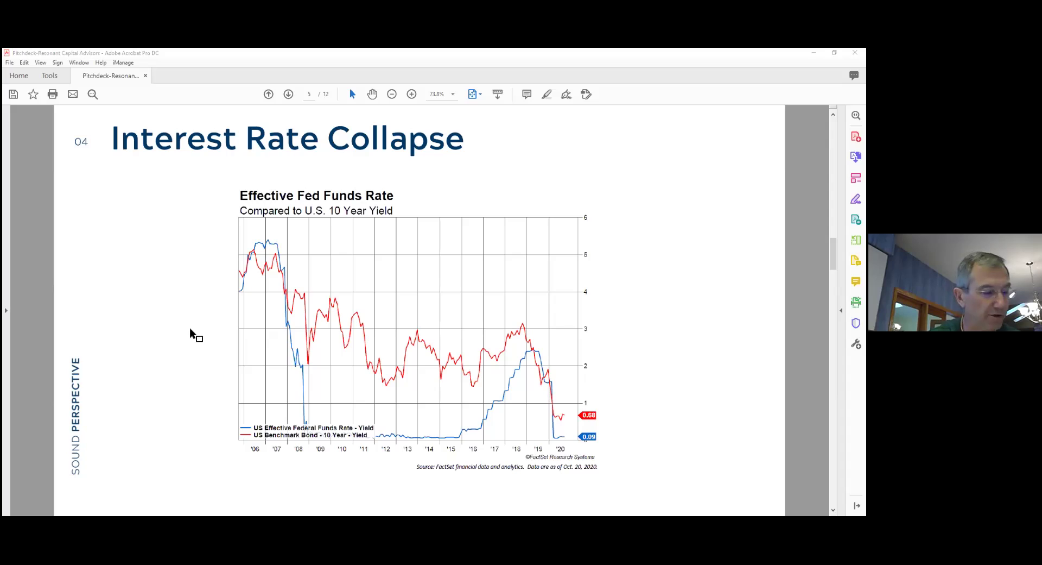
Advance the deck to page 6, 'Money Growth & Equity Values'
click(289, 94)
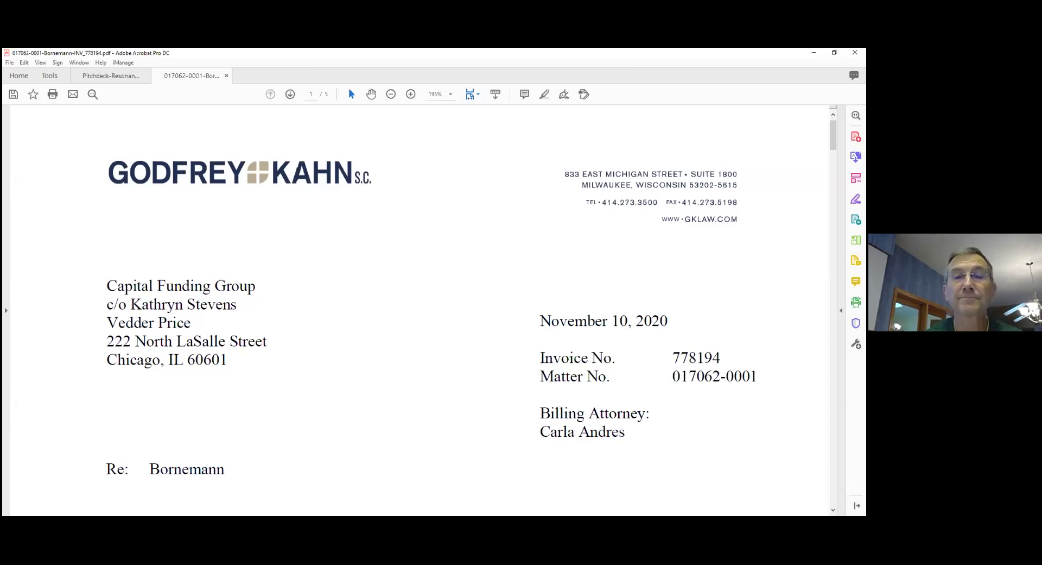
Close the Godfrey & Kahn invoice tab, returning to deck page 6
key(ctrl+w)
scroll(679, 235, down, 1)
scroll(680, 236, up, 1)
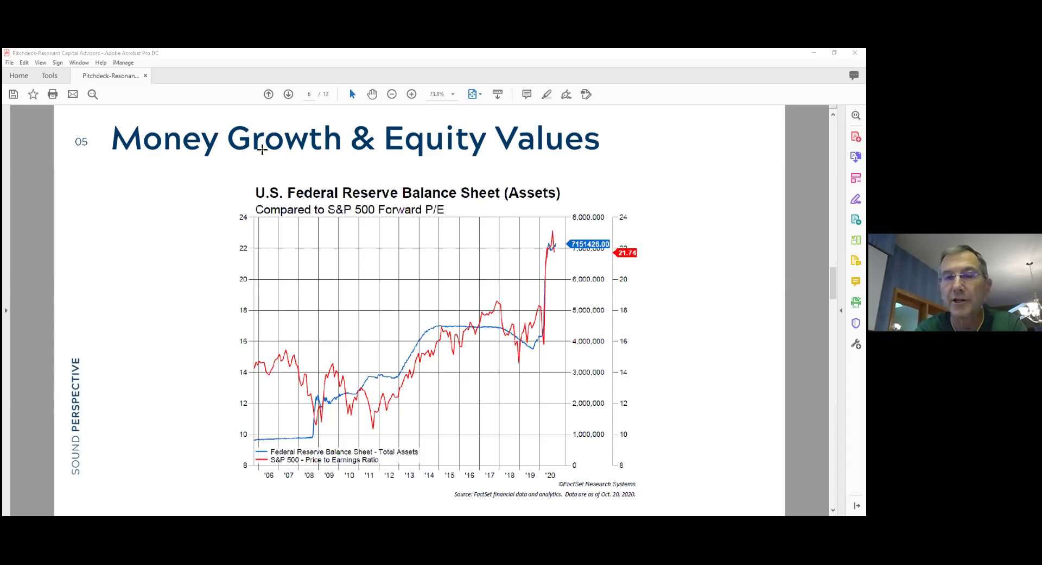
Advance the deck to page 7, 'Rate Decline & Style Divergence'
click(288, 94)
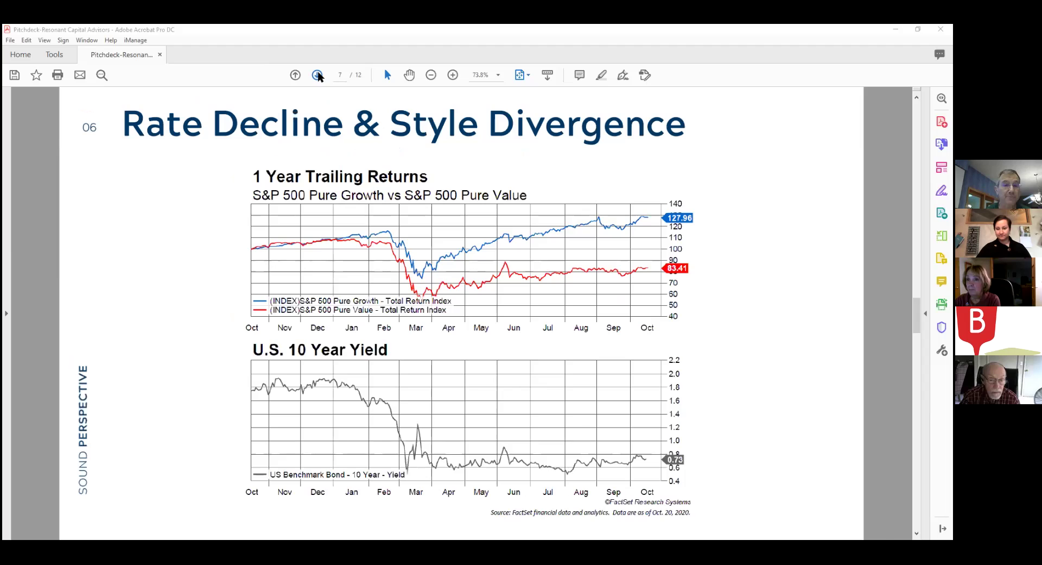
click(318, 75)
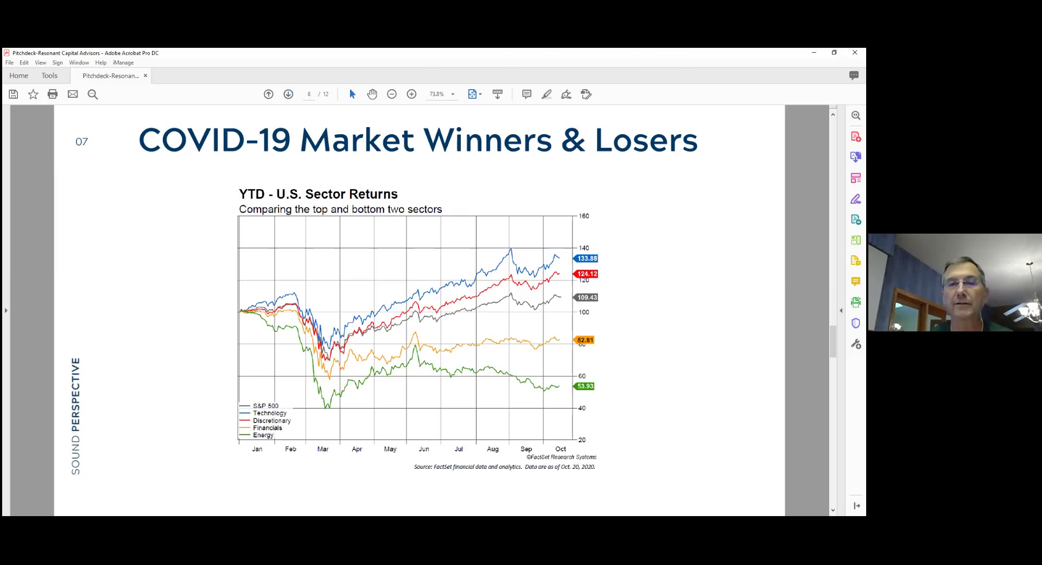
Page past 'Value Stocks are Cheap(er)' to page 10, 'Small Companies Appear Attractive'
click(288, 94)
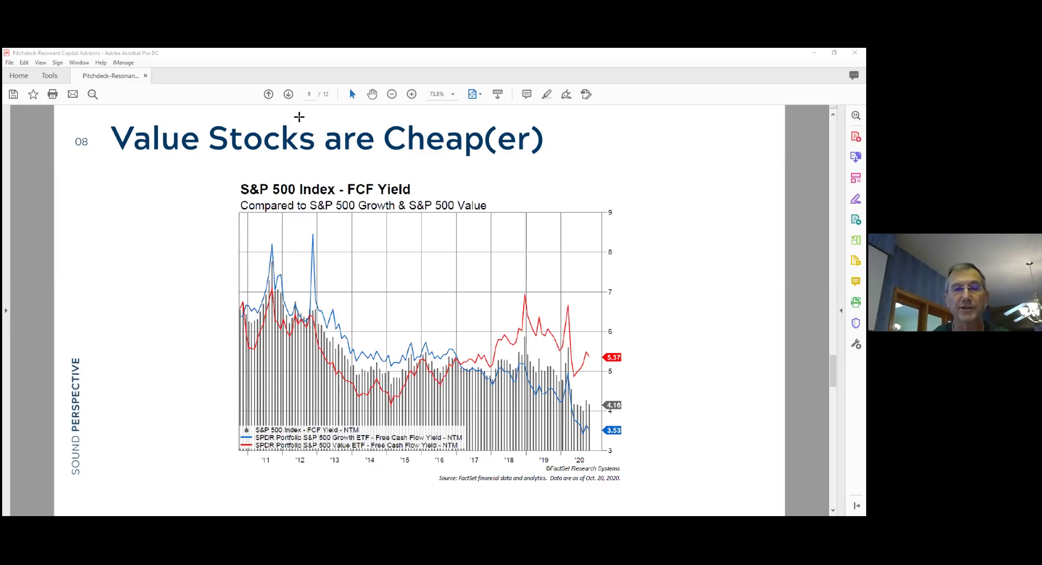
click(288, 94)
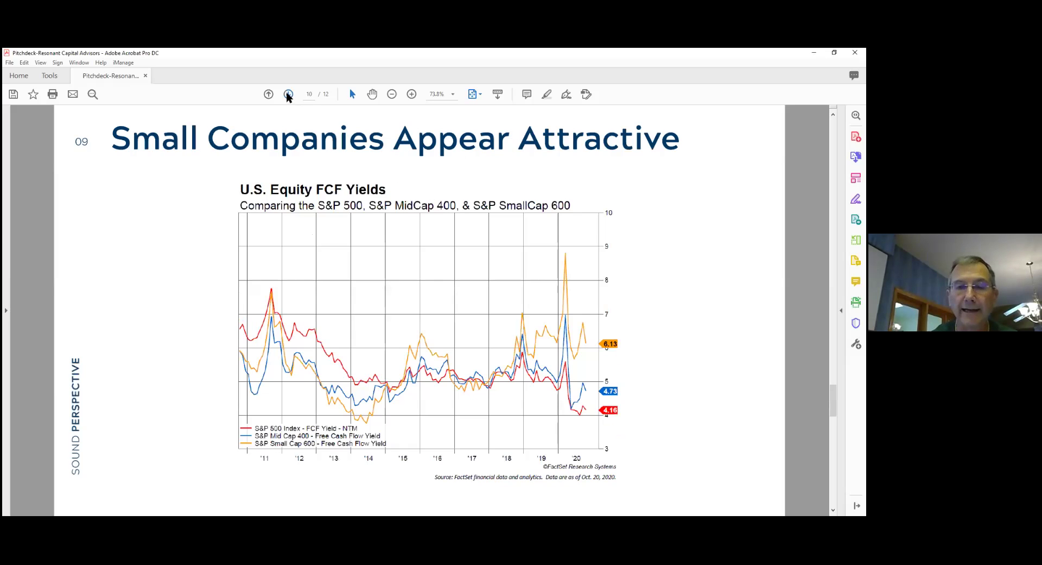
click(288, 94)
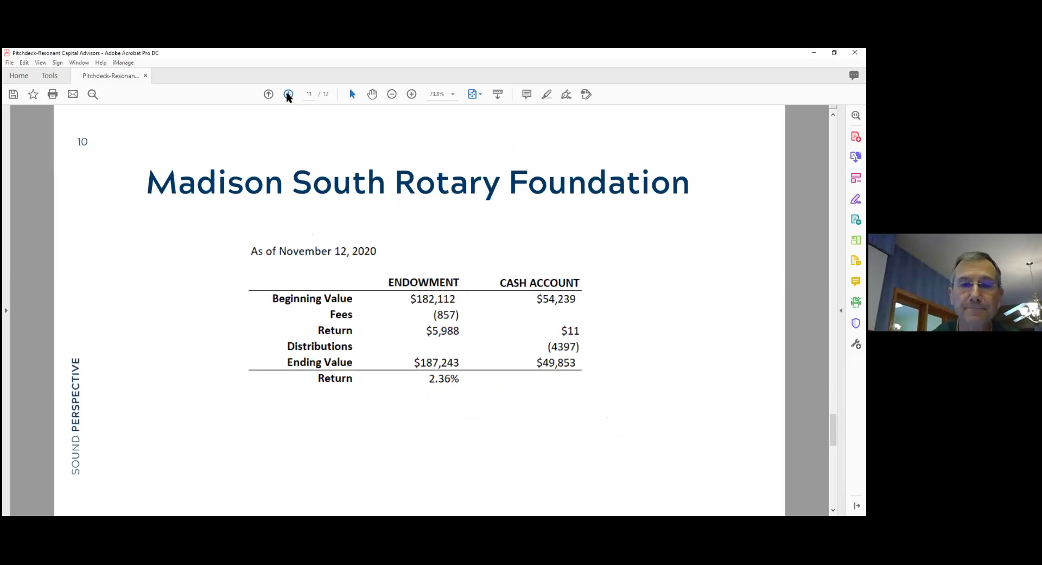